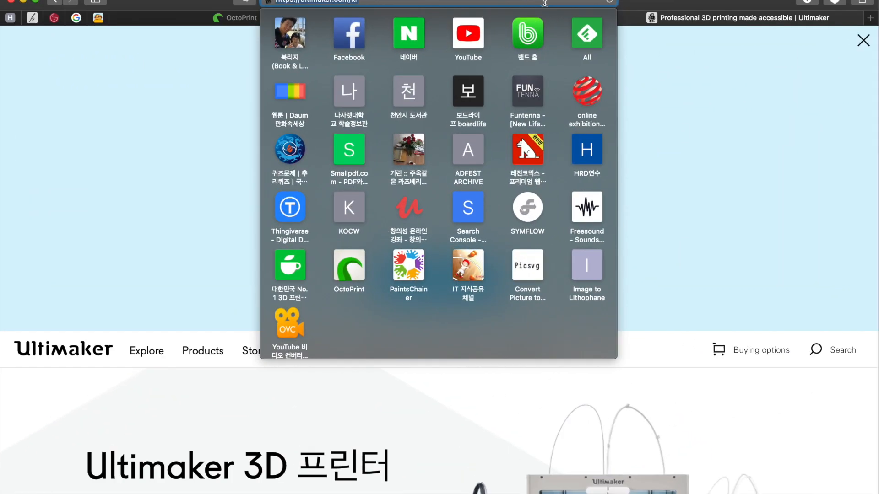
Go to ultimaker.com and dismiss the notice about country and cookie preferences.
text(ultim)
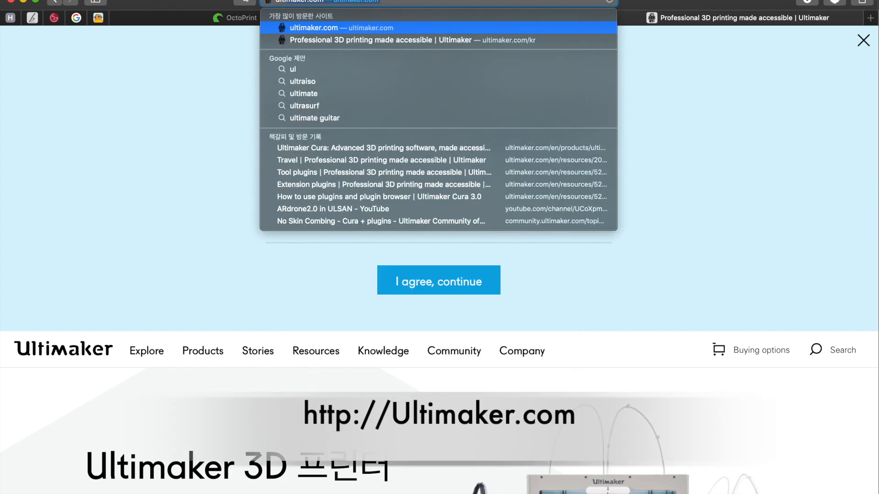
text(aker.com)
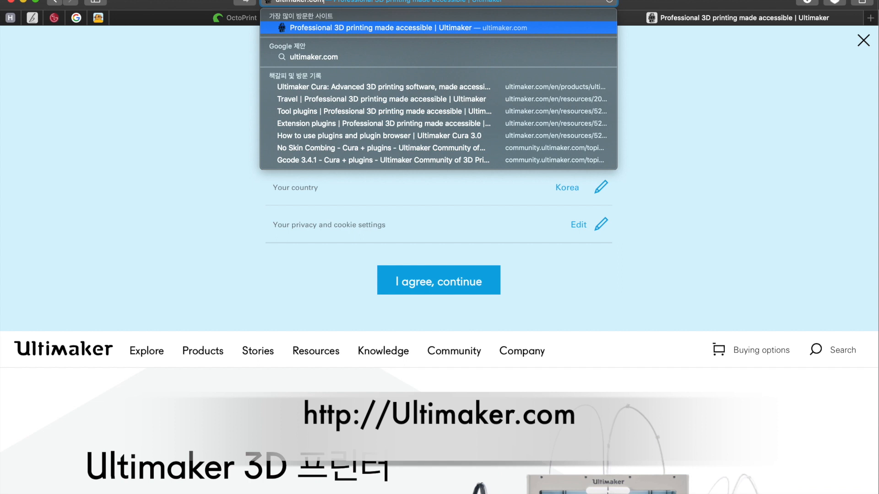
key(Return)
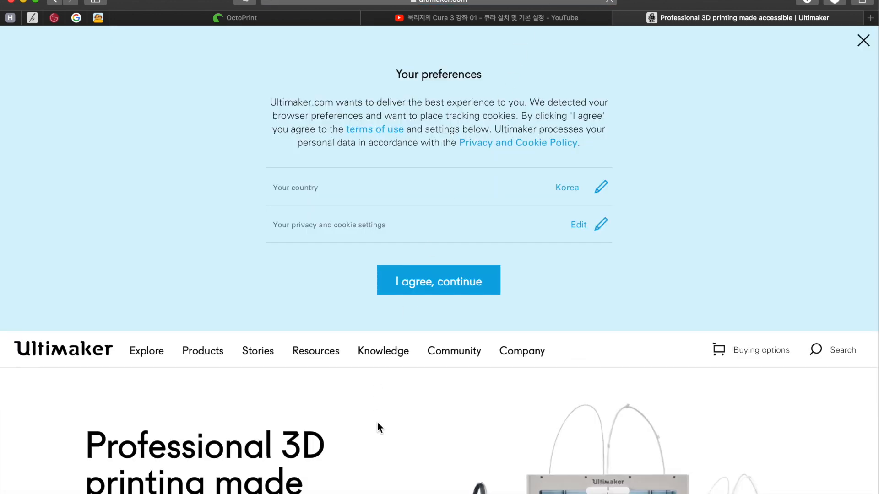
scroll(378, 427, down, 1)
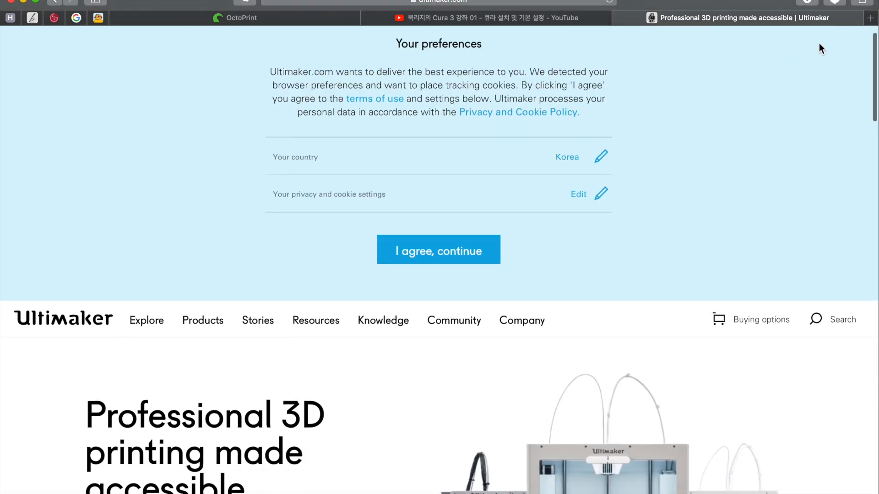
scroll(805, 68, up, 1)
click(861, 44)
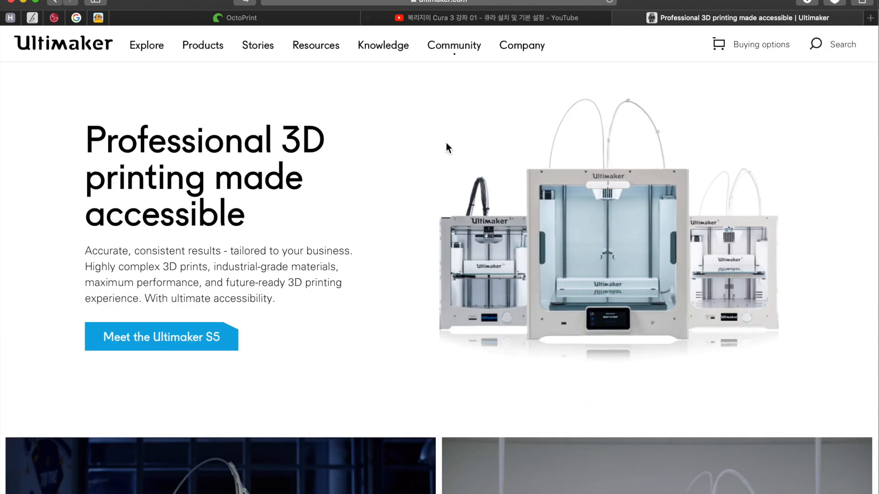
Open the product page for the Ultimaker Cura software.
mouse_move(206, 45)
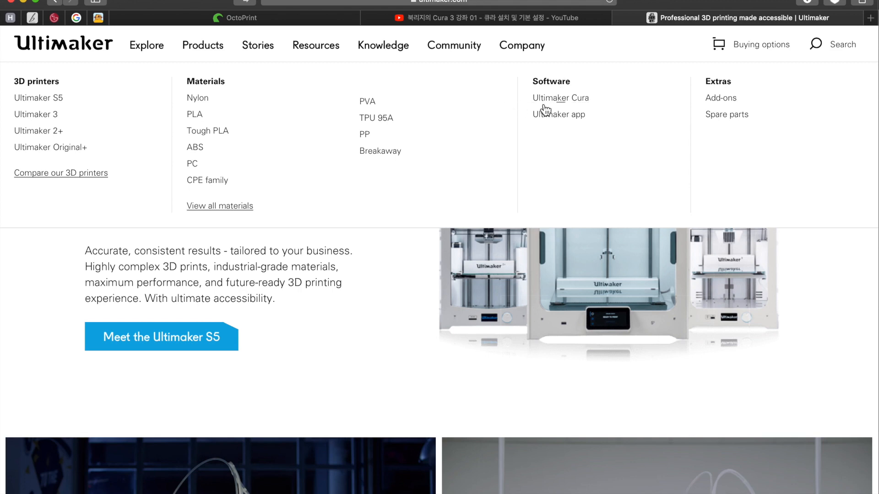
click(587, 104)
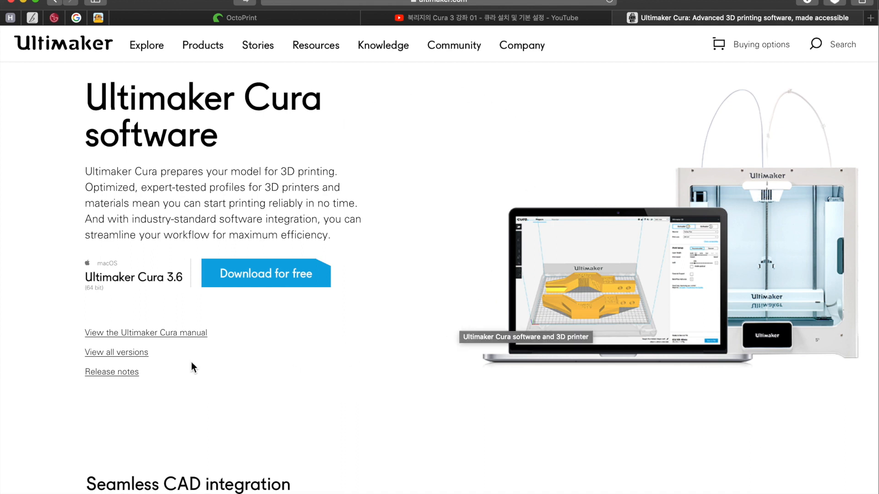
Examine the operating system choices, version number and bit note of the offered Cura download.
click(99, 264)
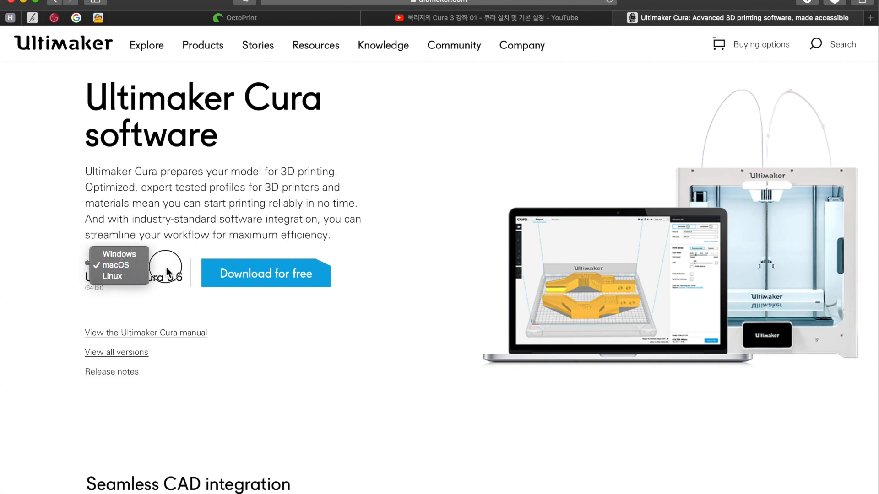
click(180, 273)
click(107, 254)
click(351, 235)
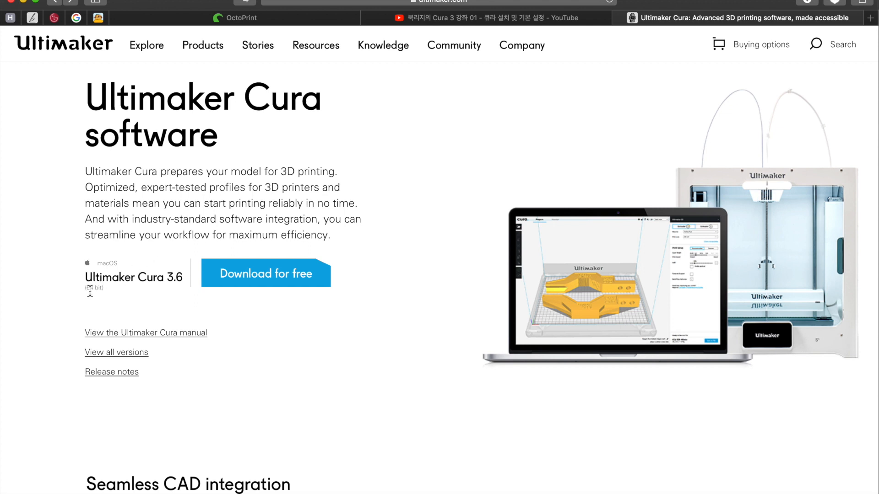
drag(87, 291, 105, 291)
click(134, 291)
drag(162, 277, 83, 286)
click(110, 290)
Open the list of all Cura versions and look through the Windows releases down to the macOS section.
click(130, 353)
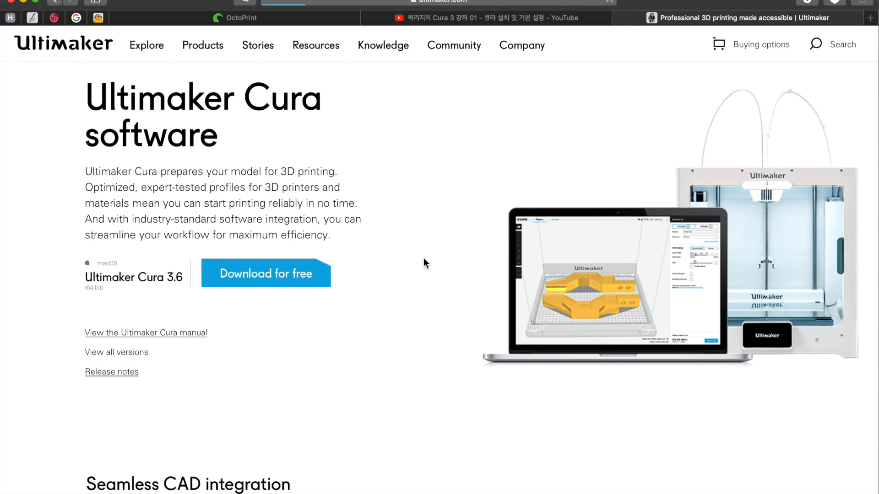
scroll(434, 321, down, 10)
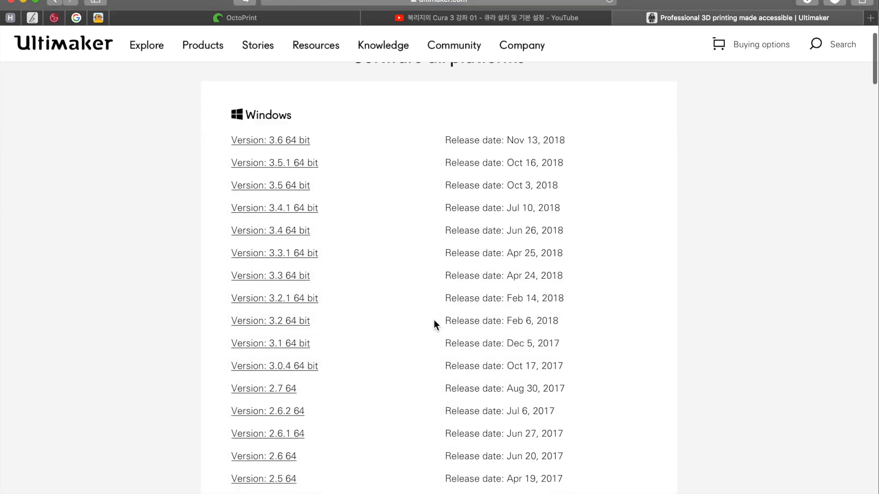
scroll(416, 314, up, 3)
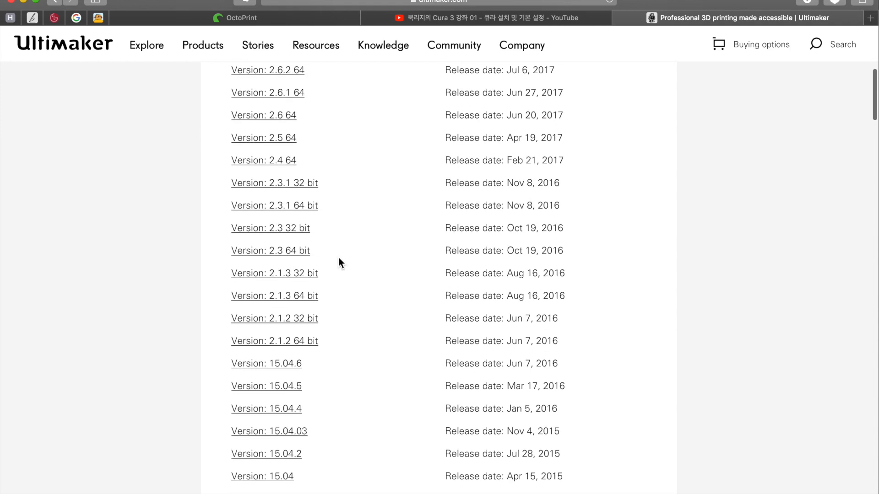
scroll(387, 191, up, 4)
scroll(389, 194, up, 1)
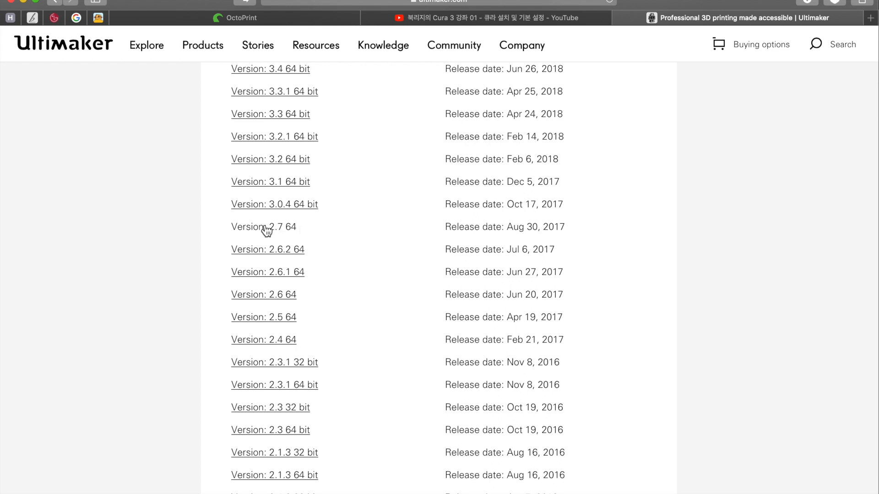
scroll(323, 348, down, 1)
scroll(323, 348, down, 1)
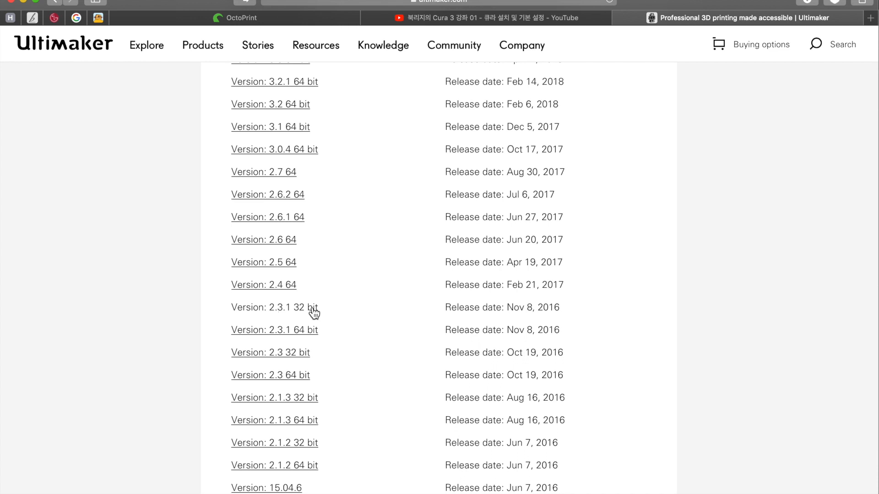
scroll(314, 313, up, 5)
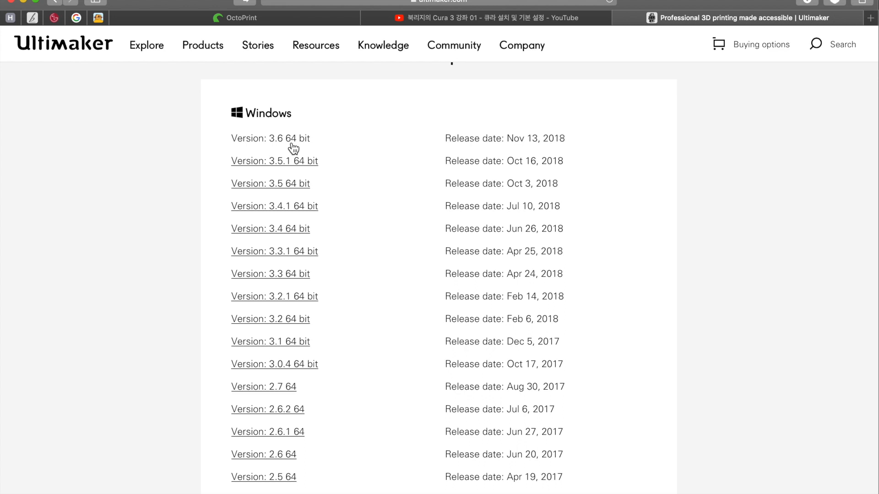
scroll(379, 174, down, 20)
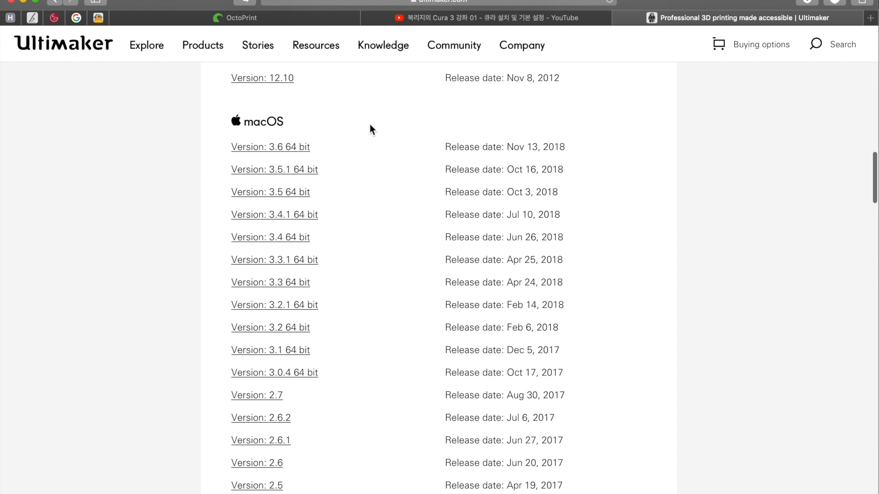
Examine the download form for macOS version 3.6 64 bit with Professional Work as the intended use, and close it.
click(295, 149)
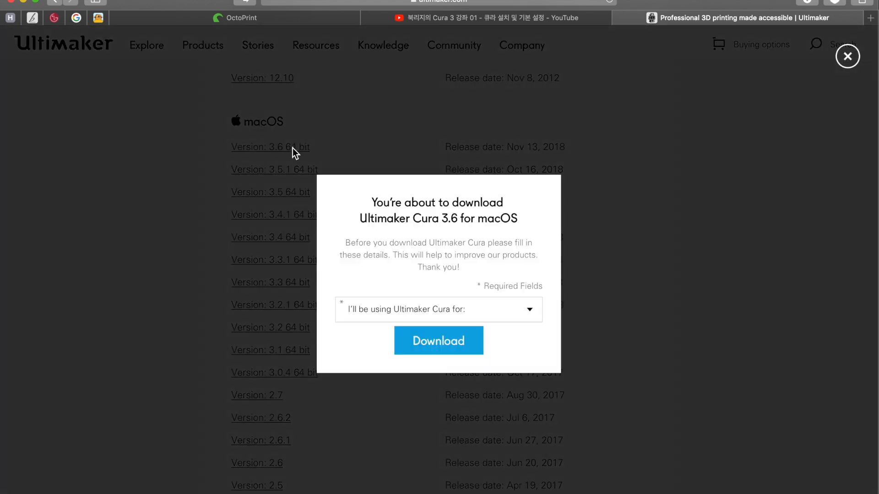
click(531, 313)
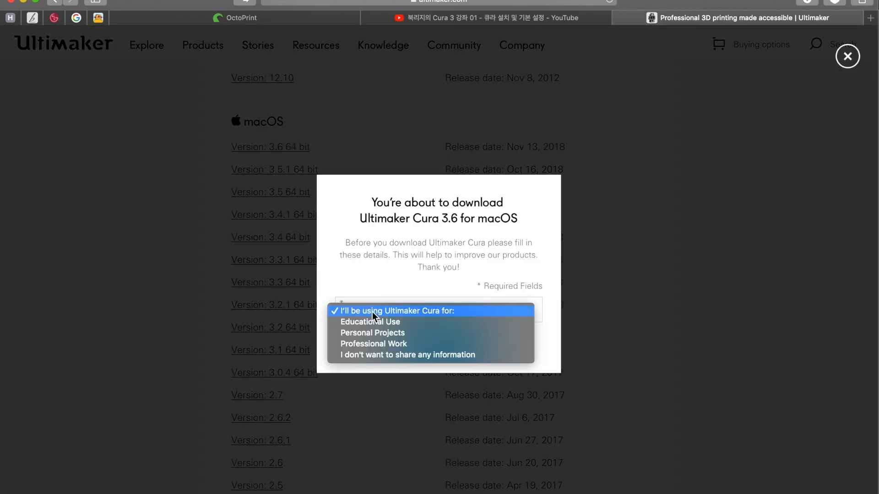
click(455, 282)
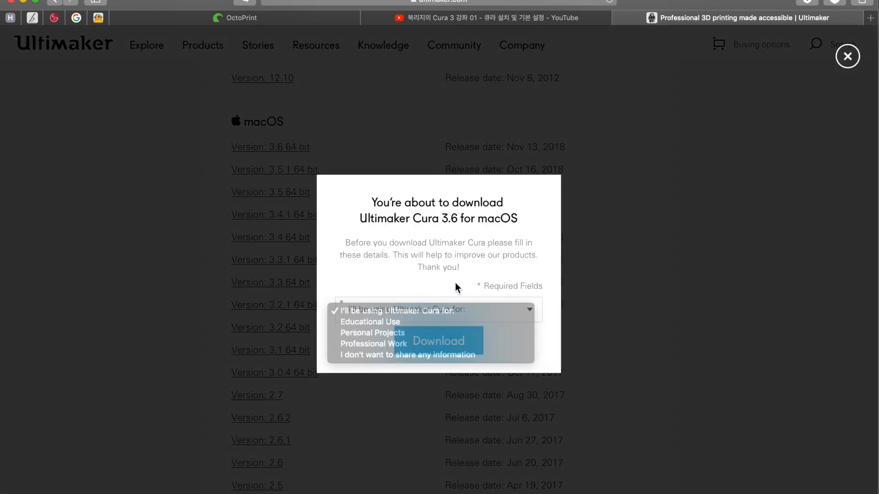
click(403, 306)
click(384, 344)
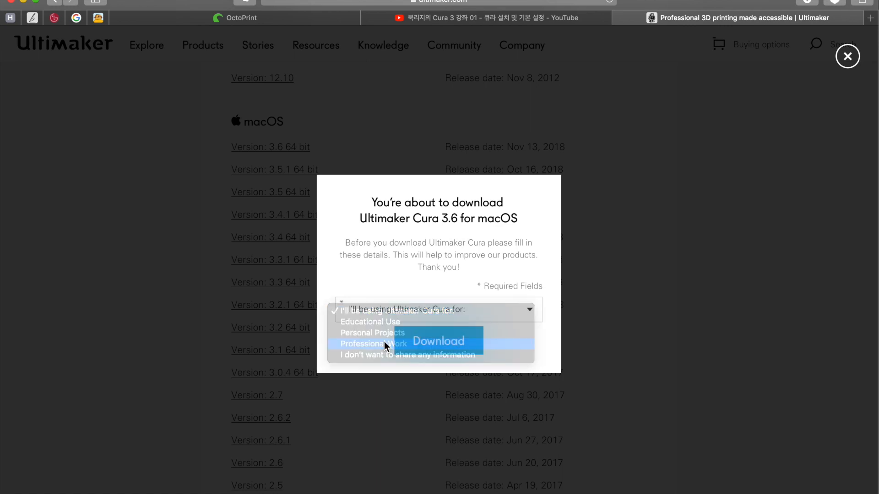
click(476, 193)
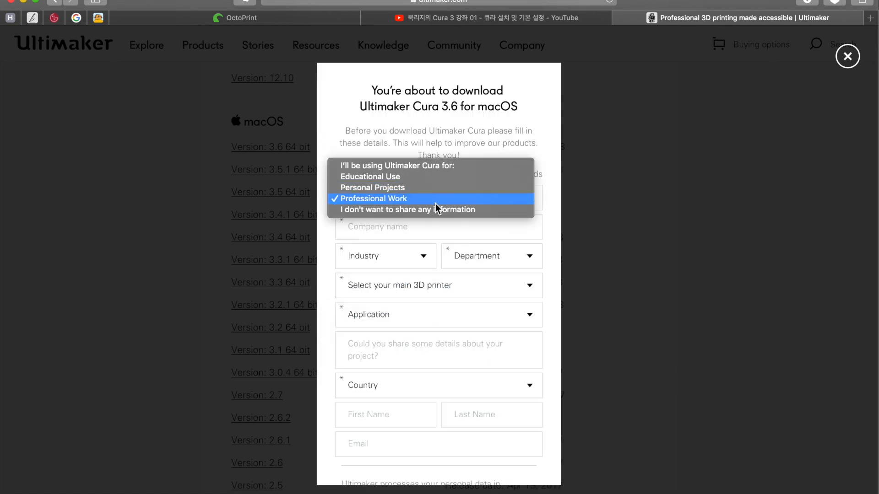
click(446, 234)
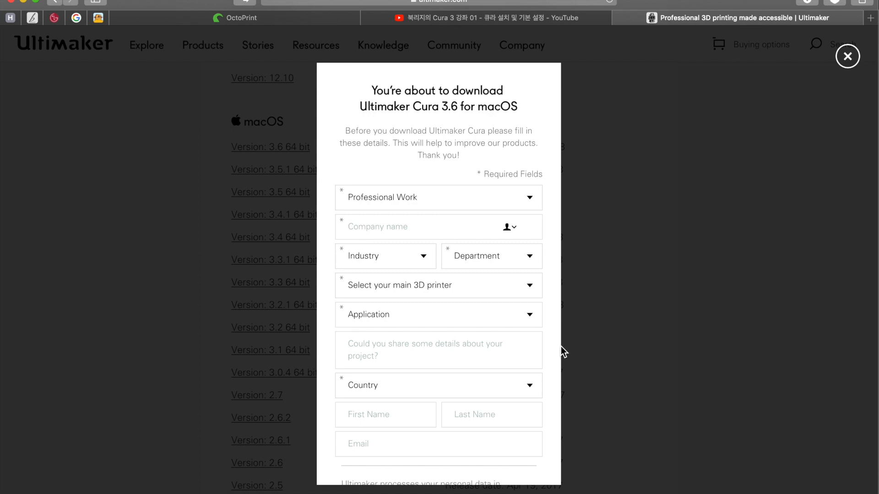
scroll(555, 357, down, 5)
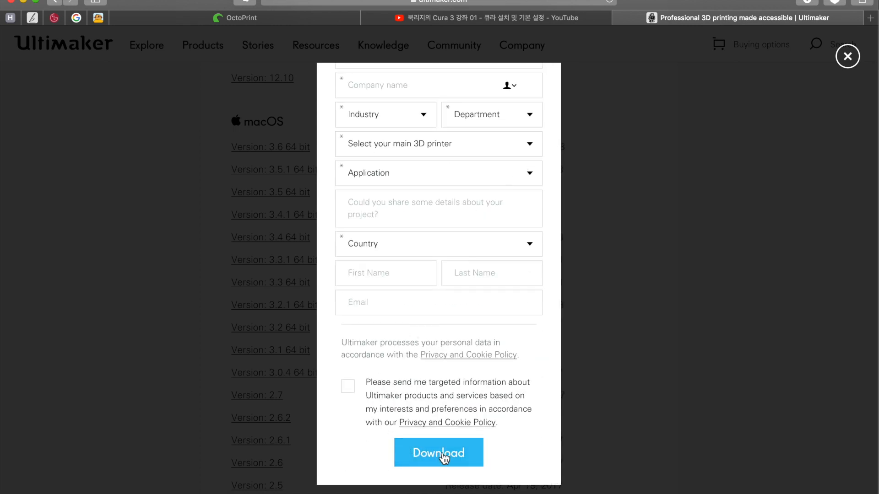
click(850, 67)
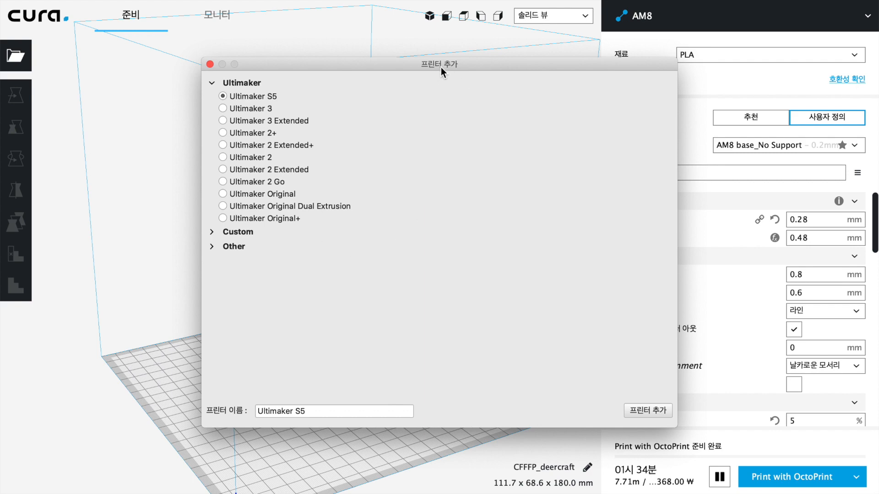
Browse the printer models offered in the Other category of Cura's add-printer dialog.
drag(441, 67, 438, 67)
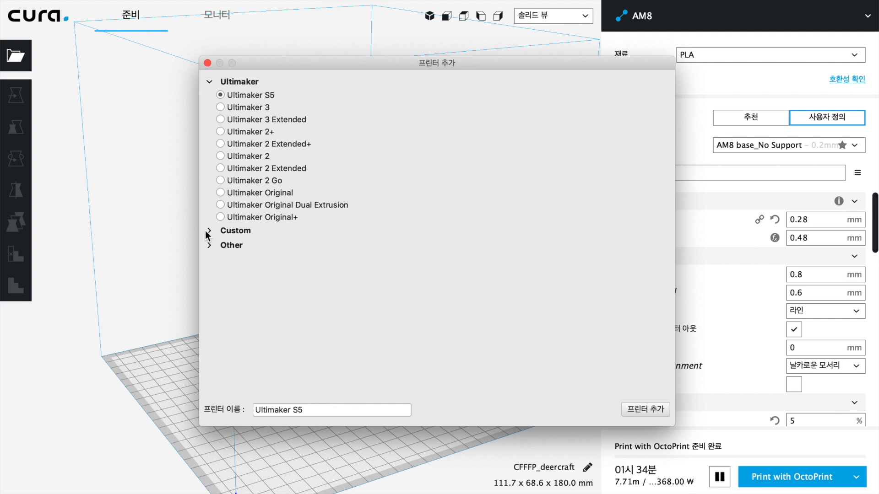
click(211, 247)
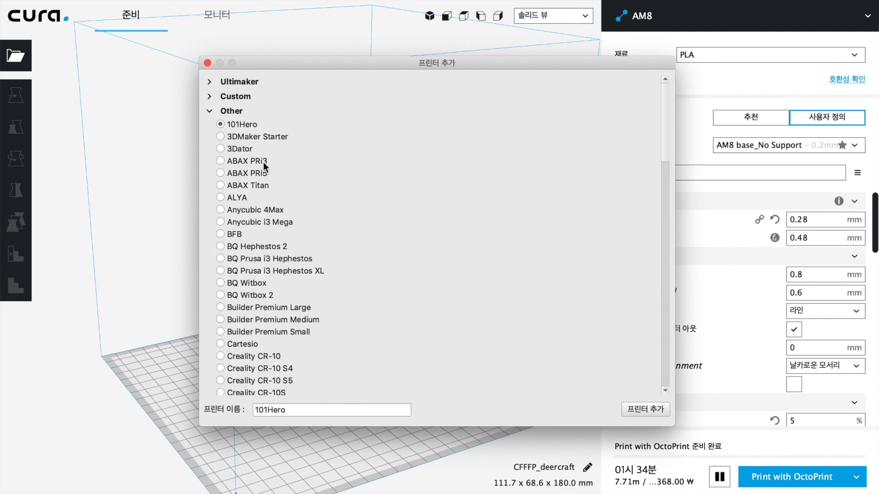
scroll(273, 299, down, 10)
scroll(273, 299, down, 10)
scroll(274, 299, up, 15)
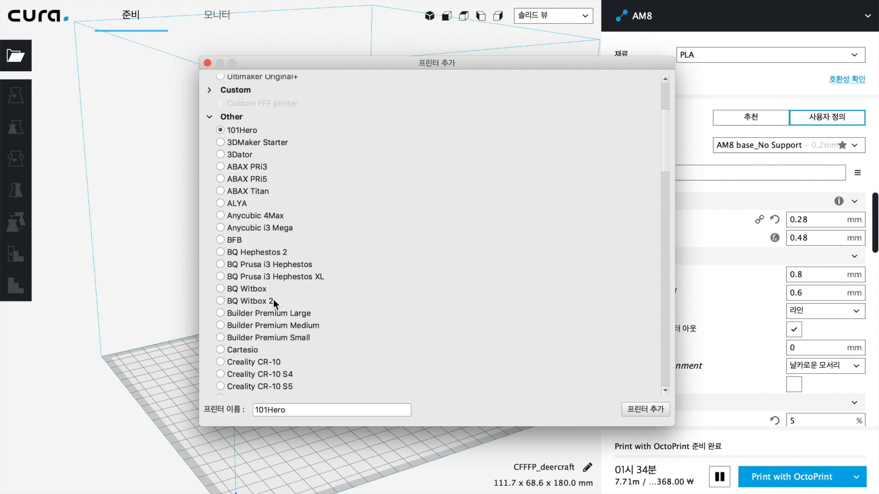
scroll(273, 299, down, 2)
scroll(259, 306, down, 20)
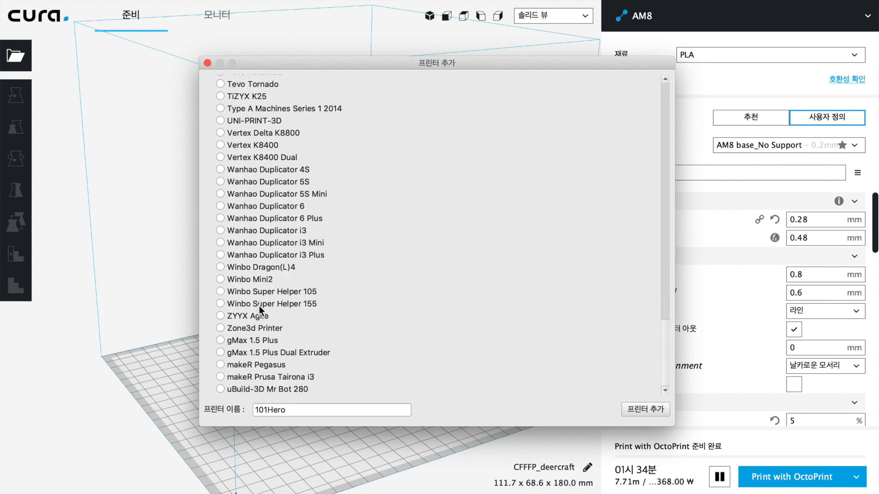
scroll(259, 305, up, 12)
scroll(259, 308, up, 3)
scroll(279, 149, up, 7)
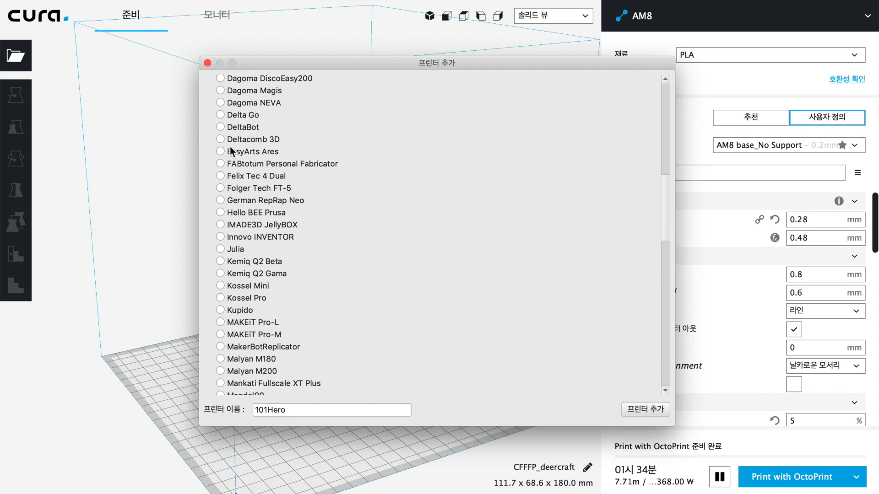
scroll(297, 188, up, 2)
scroll(297, 188, up, 3)
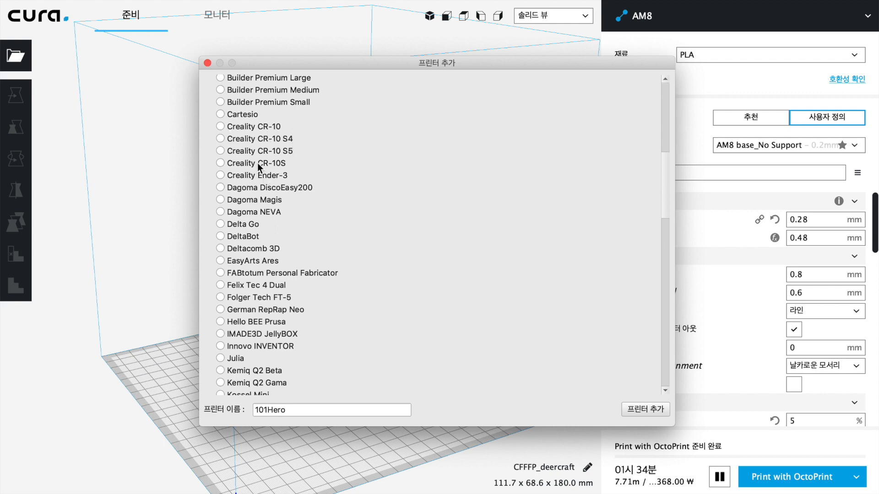
scroll(385, 152, up, 10)
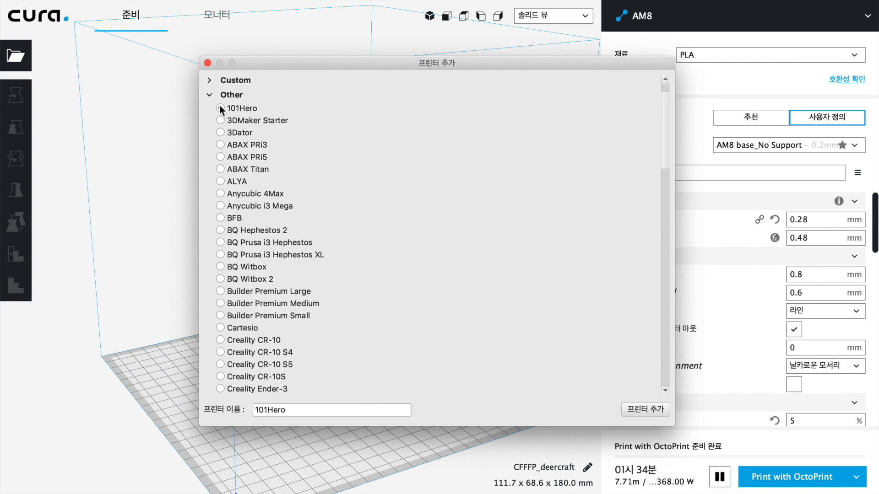
Add a Custom FFF printer with the name Bookledge.
click(211, 83)
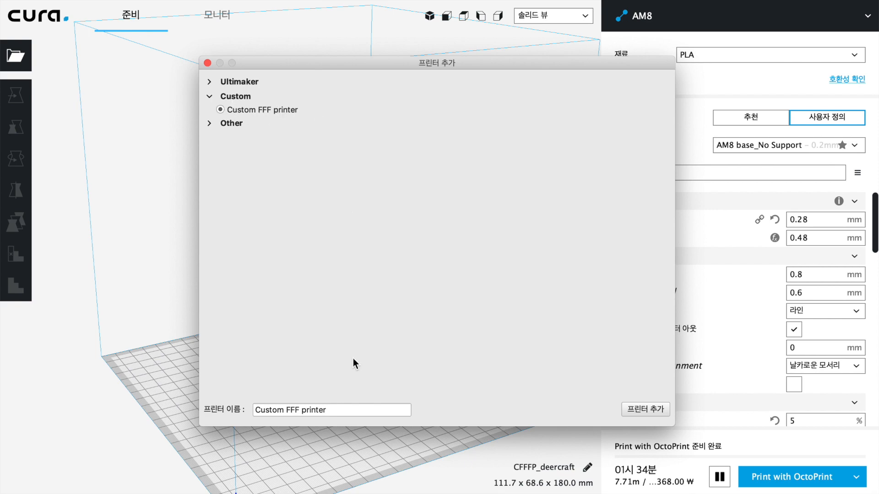
triple_click(344, 408)
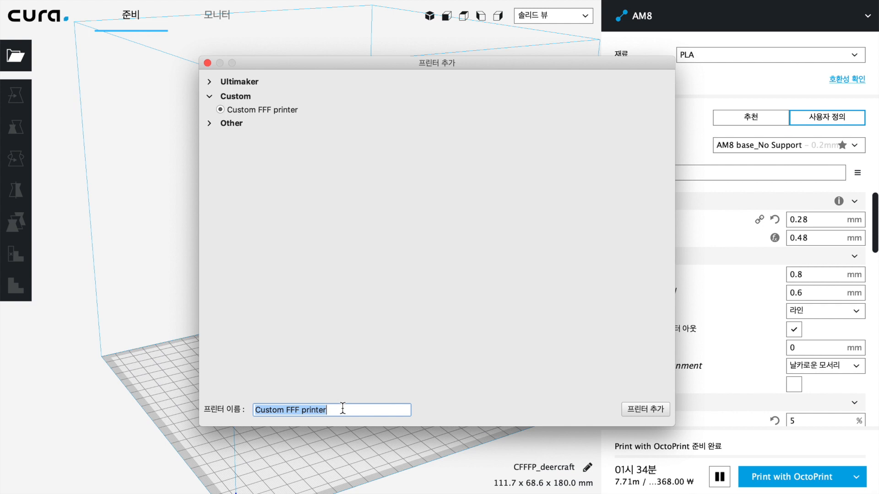
text(B)
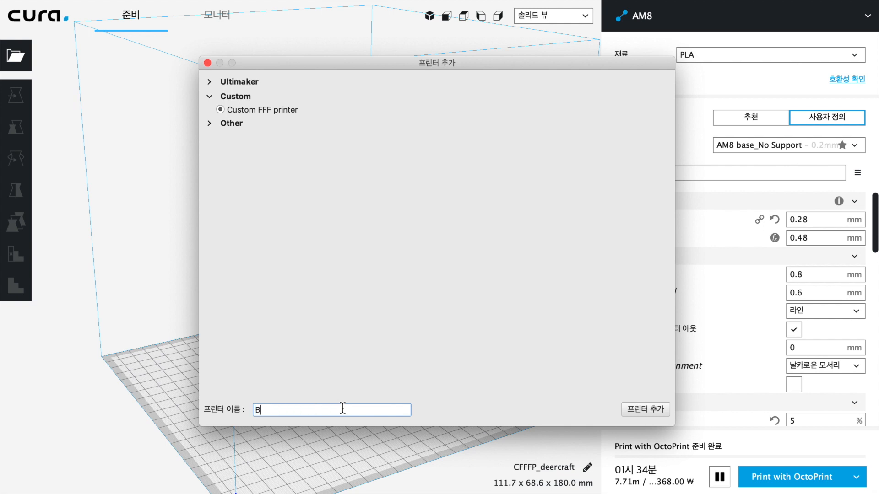
text(ool)
text(kledge)
click(650, 413)
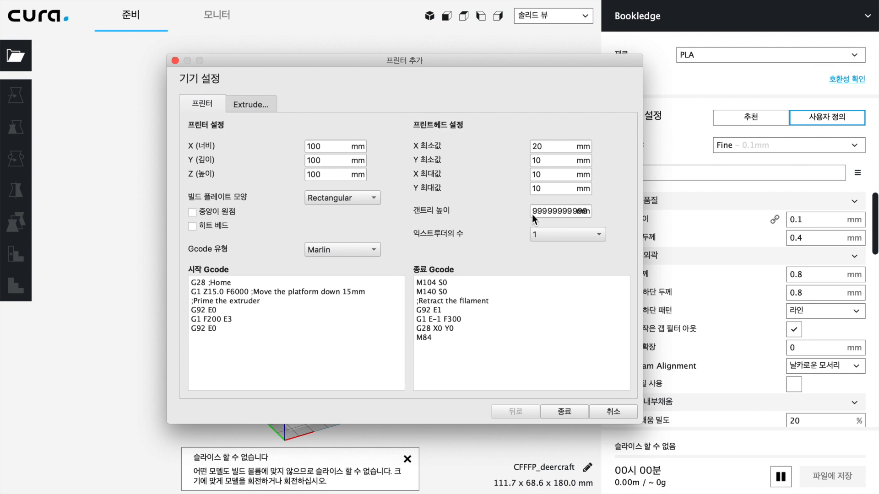
Set the custom printer's X width and Y depth to 220 mm each.
double_click(323, 146)
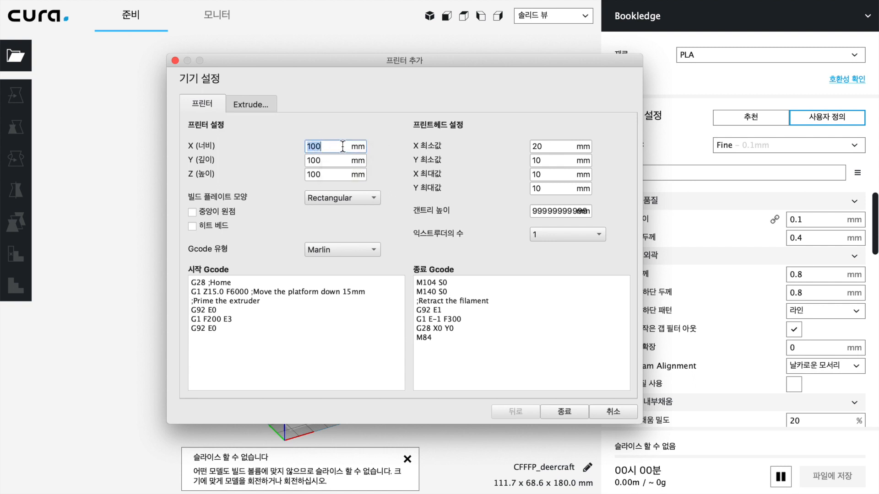
click(333, 145)
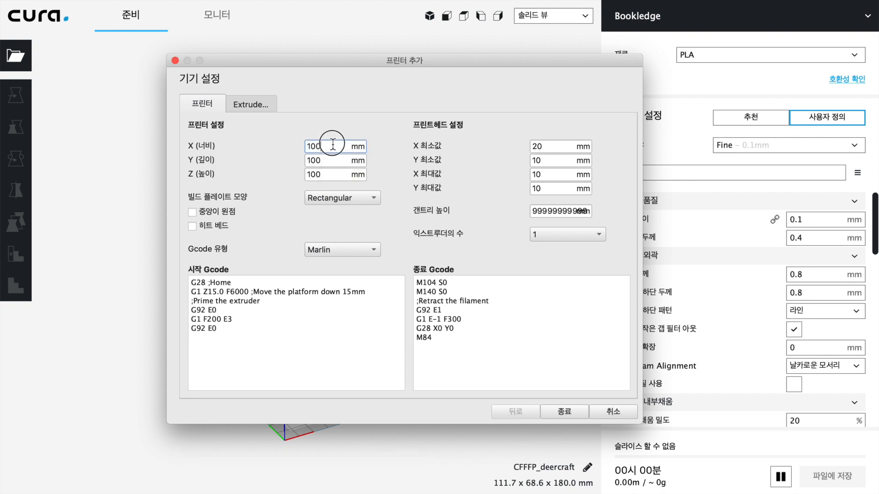
click(333, 175)
click(324, 147)
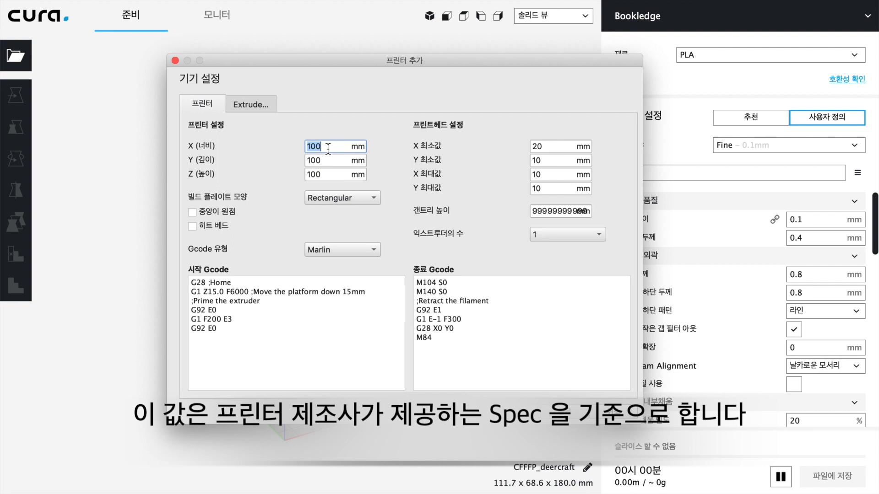
text(220)
key(Tab)
double_click(329, 160)
text(220)
Set the printer's Z height to 230 mm and check how the deer model fits the build volume.
double_click(314, 152)
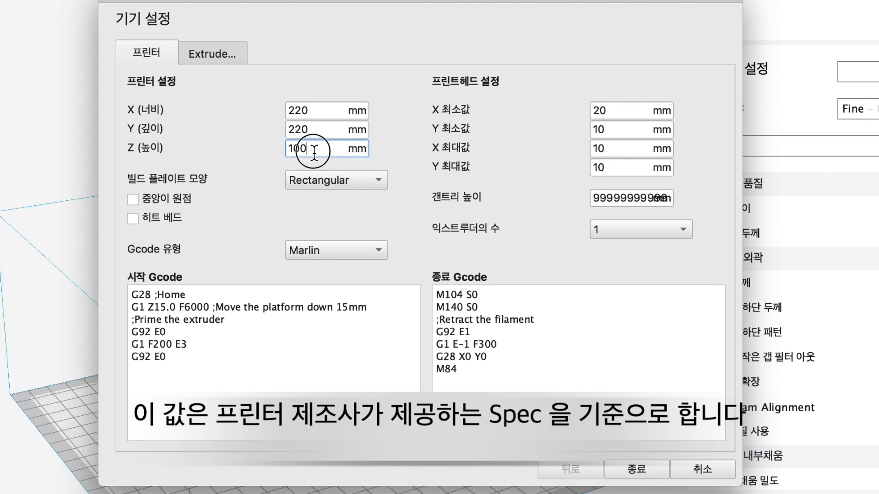
text(230)
click(401, 145)
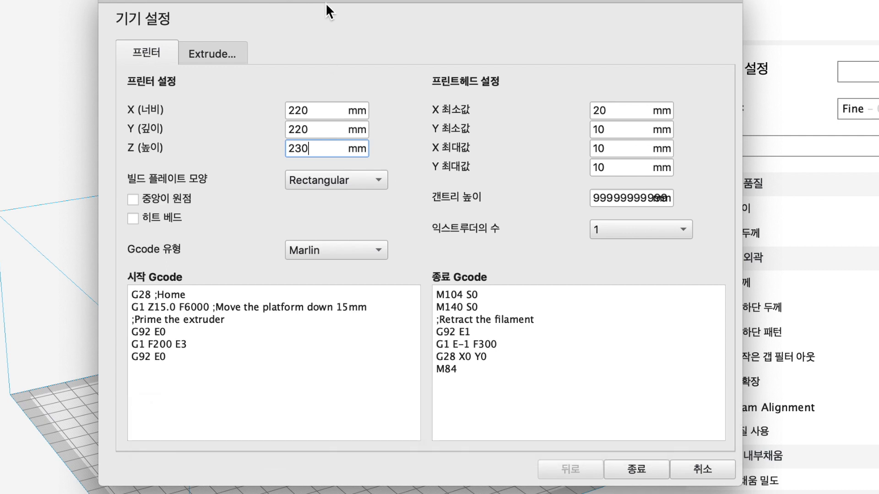
drag(334, 2, 478, 0)
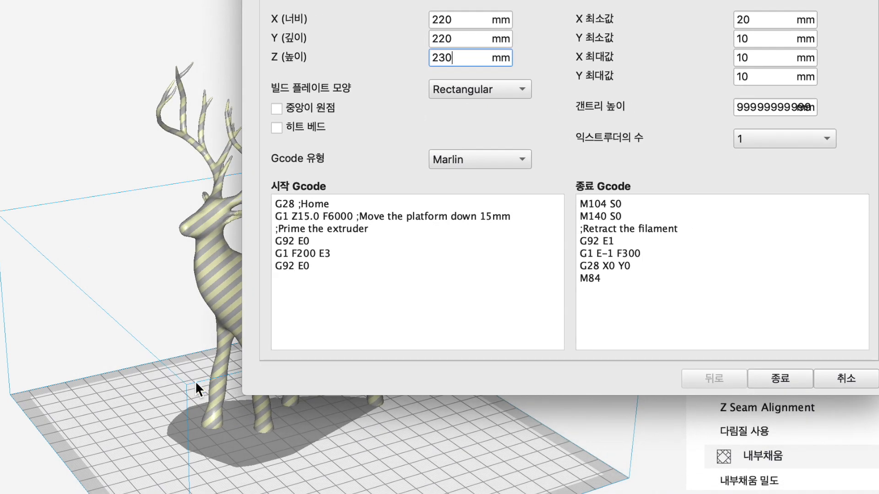
click(459, 38)
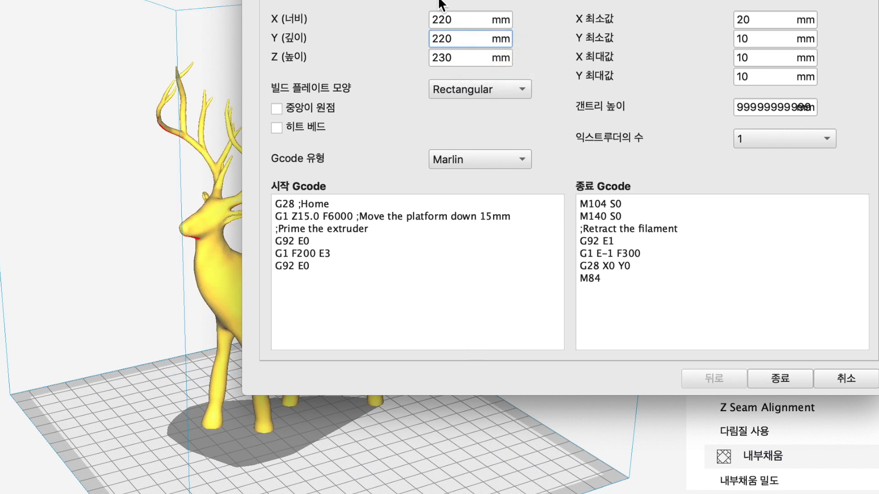
drag(505, 0, 322, 18)
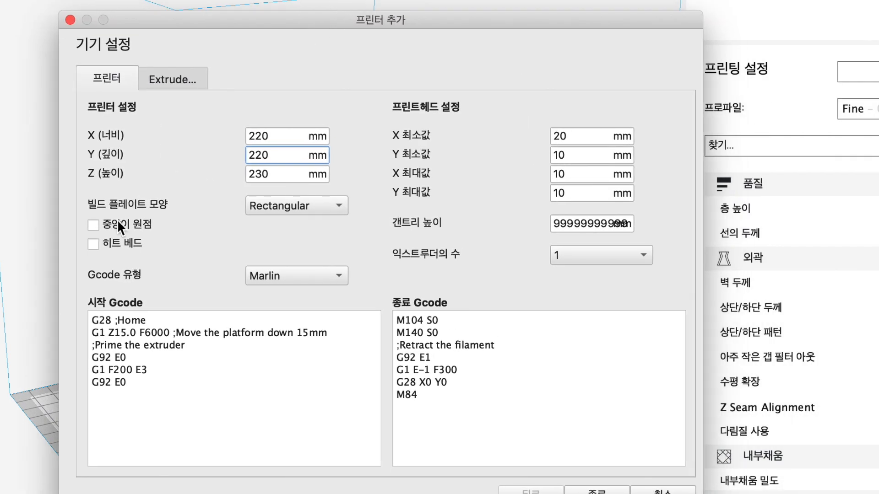
Look through the build plate shape options, keep Rectangular, and enable the heated bed.
click(336, 206)
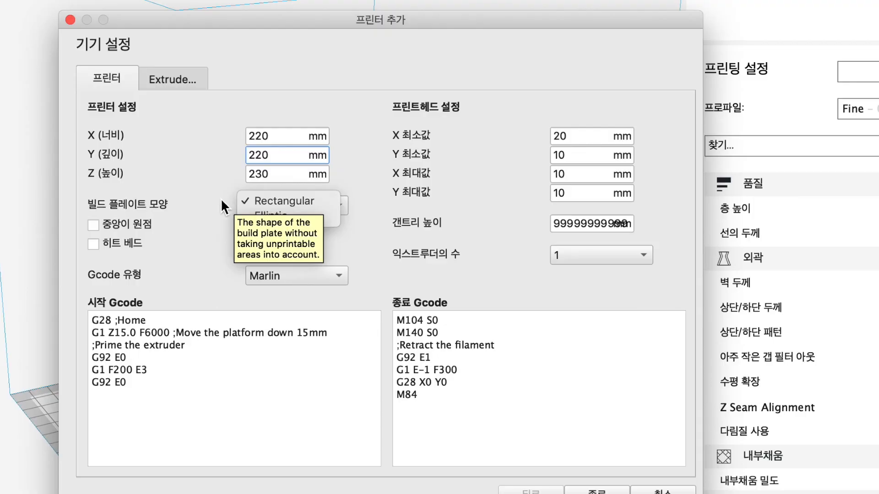
click(202, 204)
click(331, 204)
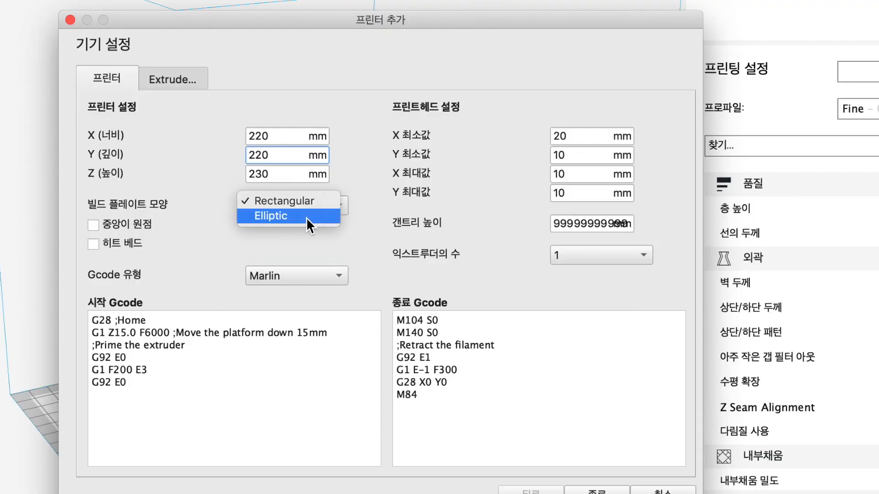
click(183, 174)
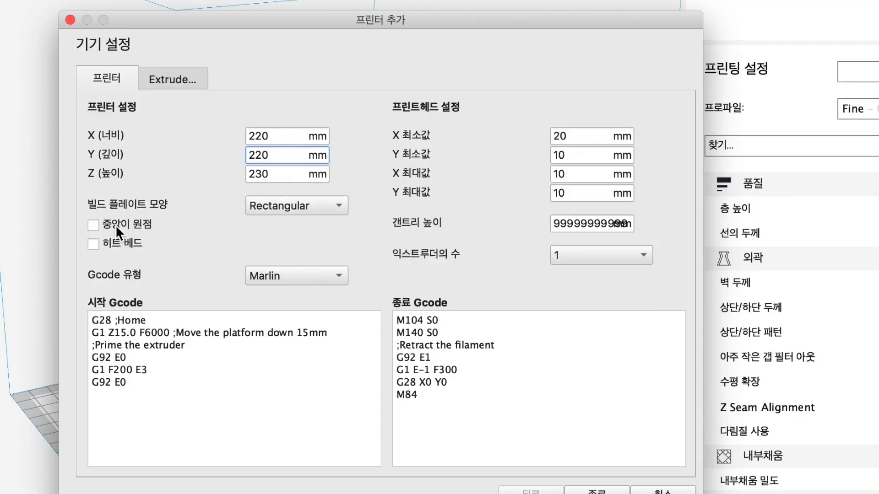
mouse_move(127, 224)
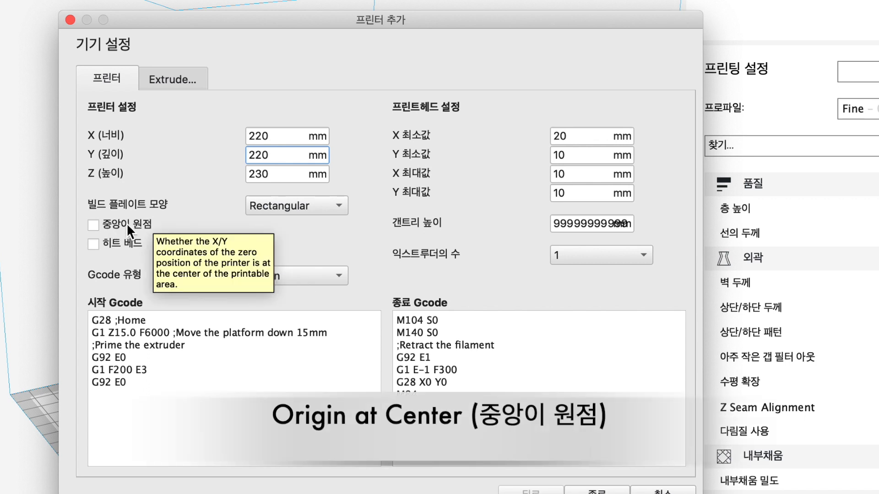
click(302, 207)
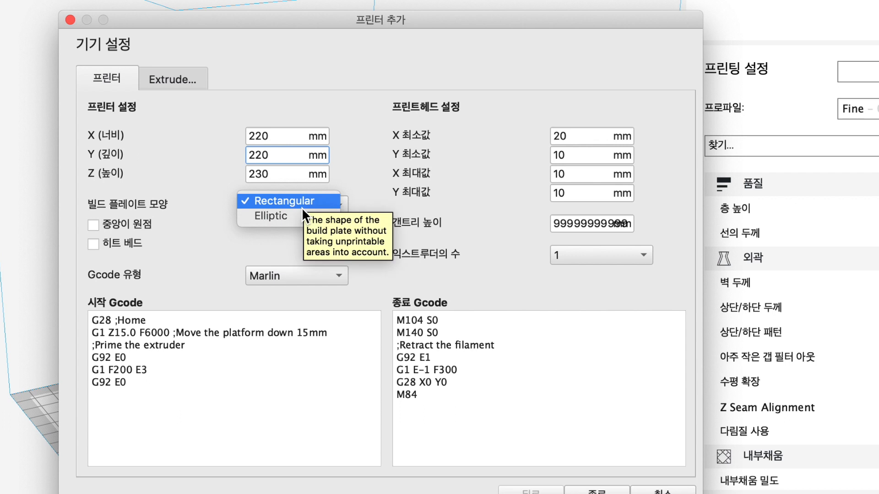
click(131, 231)
mouse_move(101, 224)
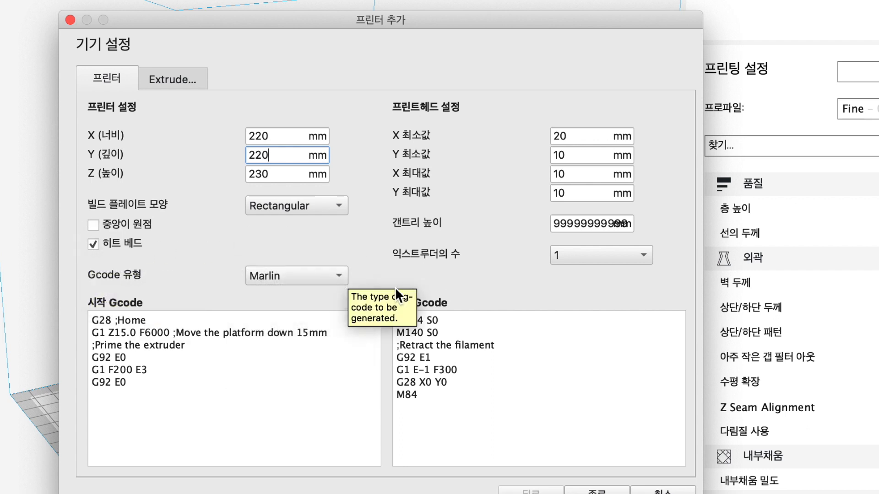
Look through the available Gcode flavors, keeping Marlin as the selected type.
click(344, 277)
click(414, 279)
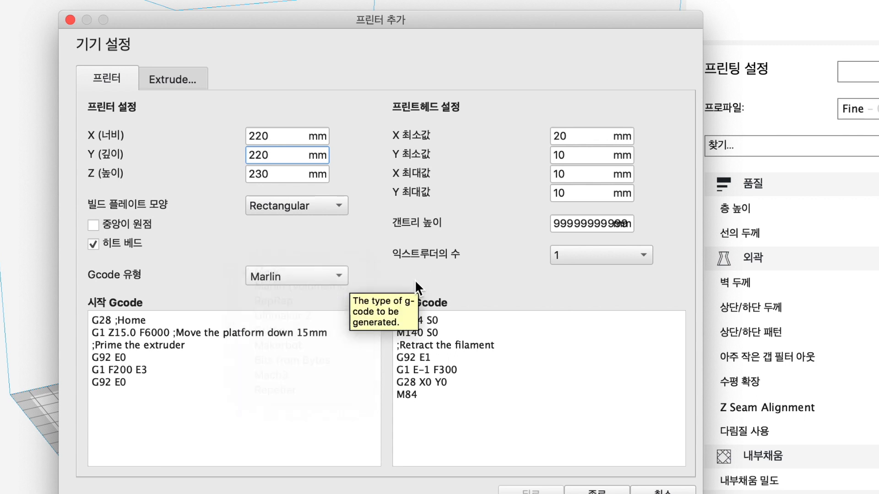
click(337, 272)
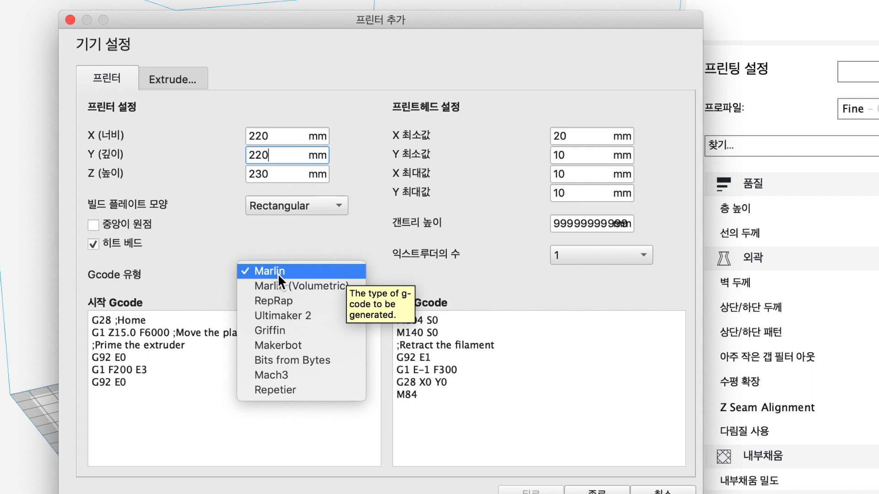
click(394, 271)
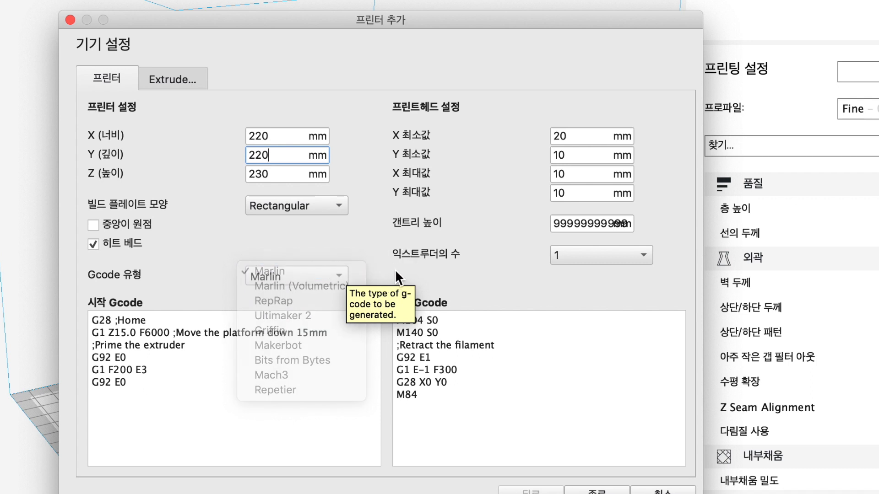
click(339, 274)
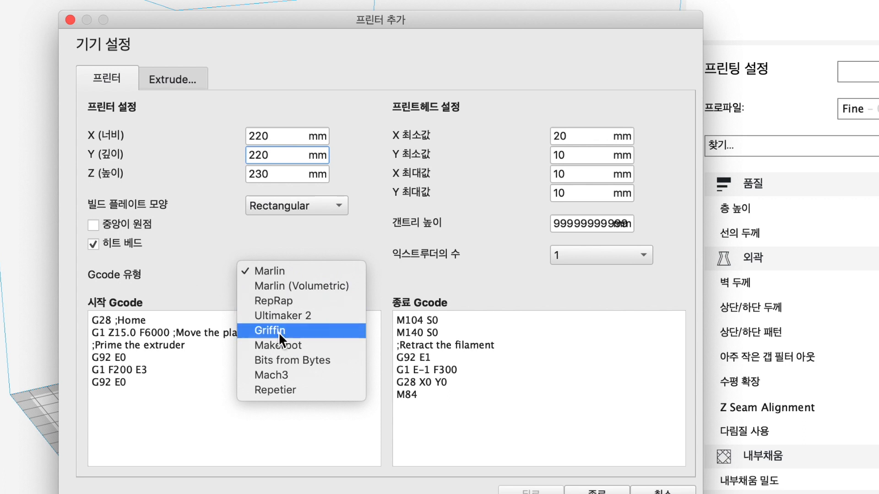
click(207, 274)
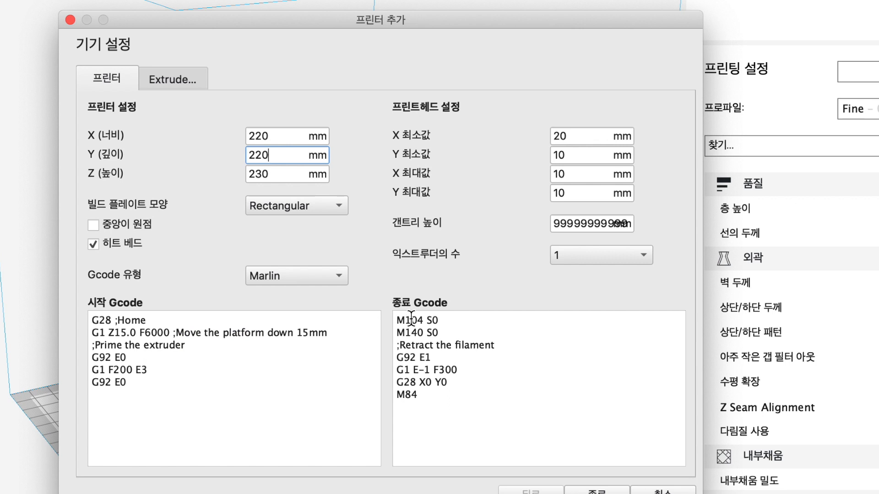
Examine the start Gcode commands from the G28 homing line down to the last G92 E0.
drag(116, 320, 108, 392)
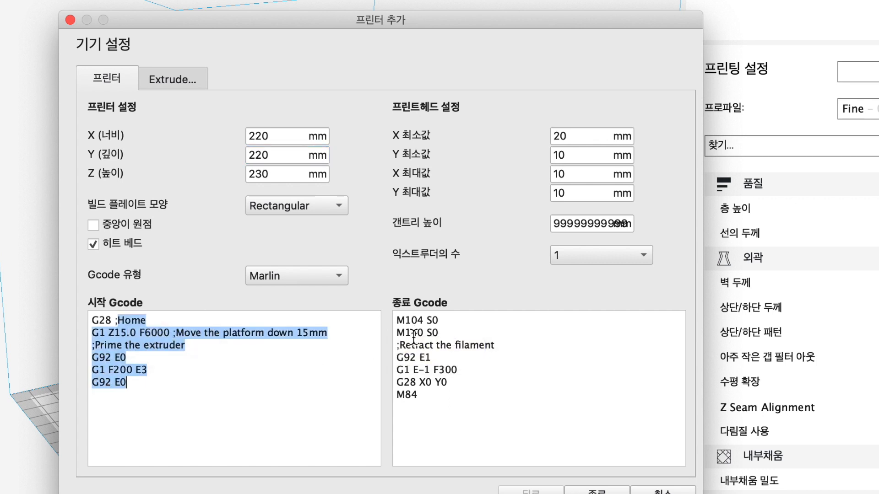
click(232, 396)
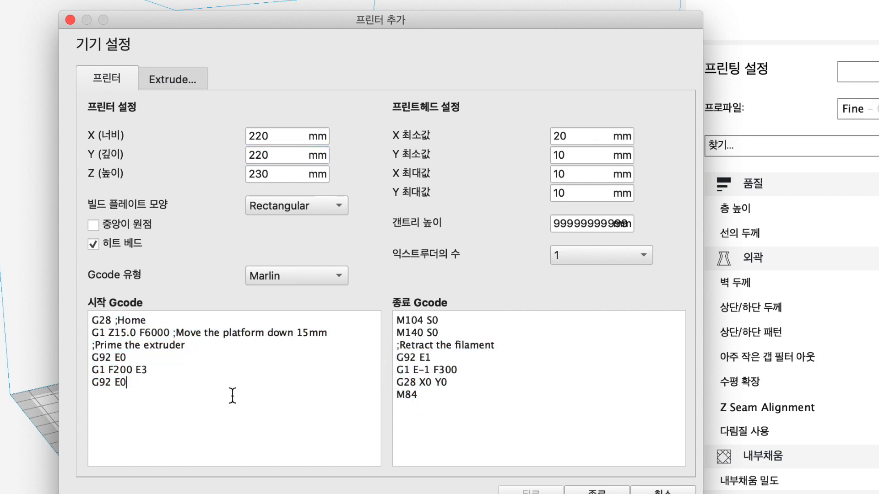
drag(127, 383, 115, 320)
click(121, 326)
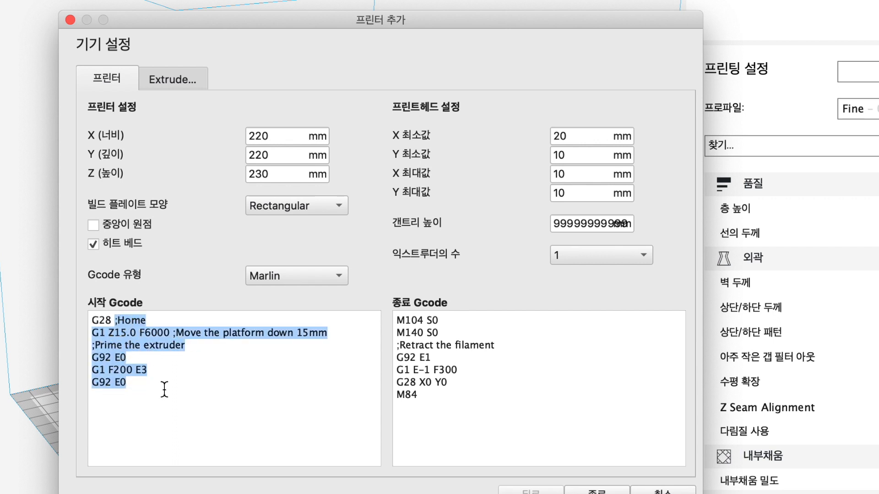
click(164, 386)
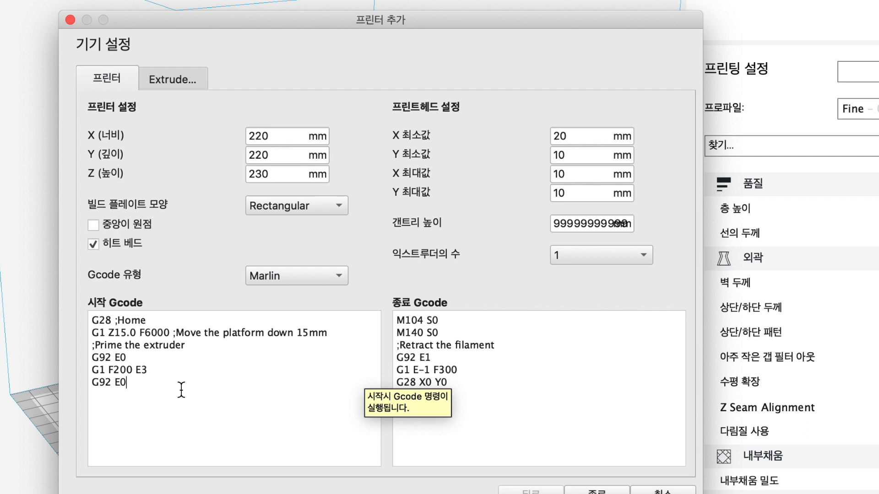
drag(182, 389, 114, 320)
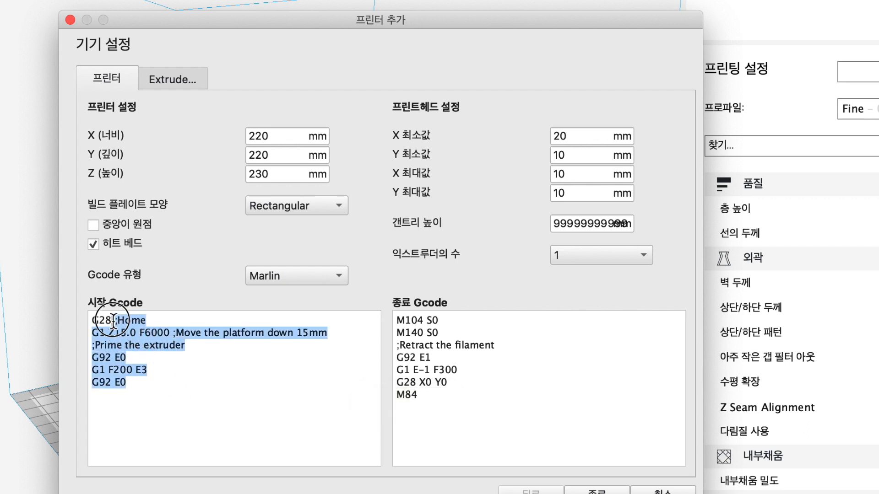
click(114, 322)
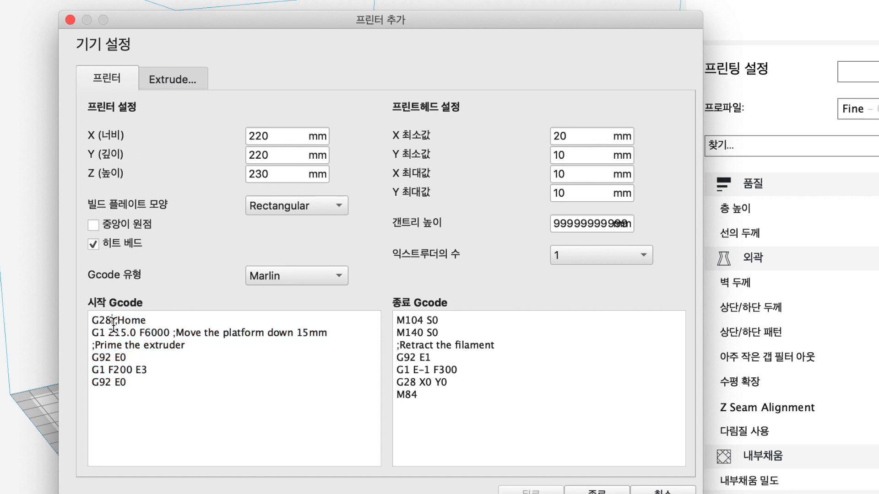
drag(91, 328, 127, 386)
click(152, 393)
click(119, 323)
click(127, 387)
Examine the printhead's minimum and maximum X and Y distance settings and their descriptions.
mouse_move(577, 229)
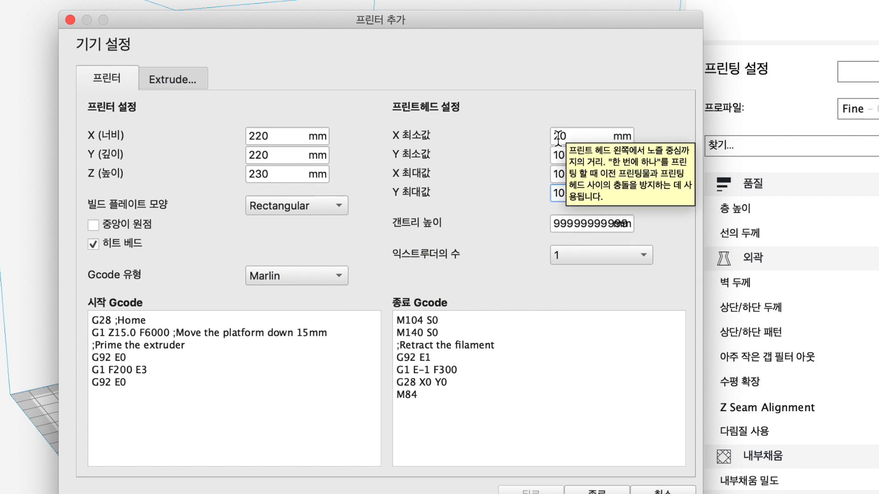
click(579, 197)
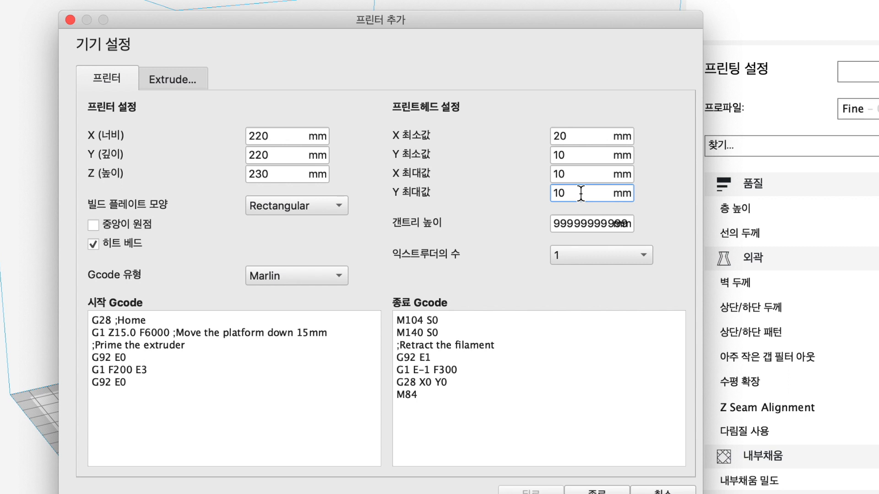
mouse_move(581, 193)
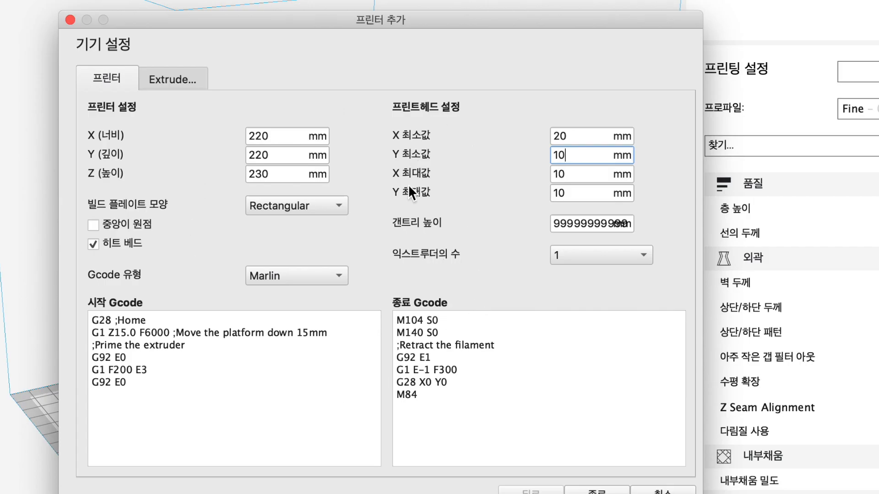
Set the extruder's compatible material diameter to 1.75 mm and finish the printer setup.
click(183, 78)
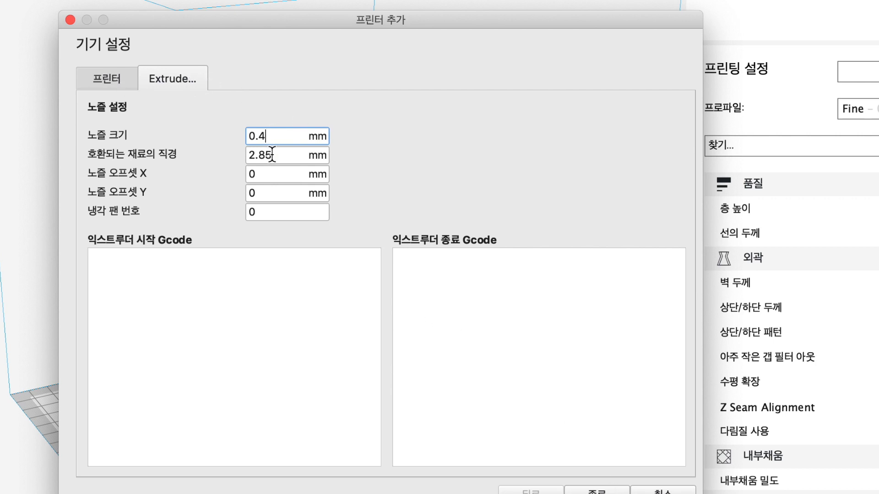
mouse_move(271, 152)
click(287, 159)
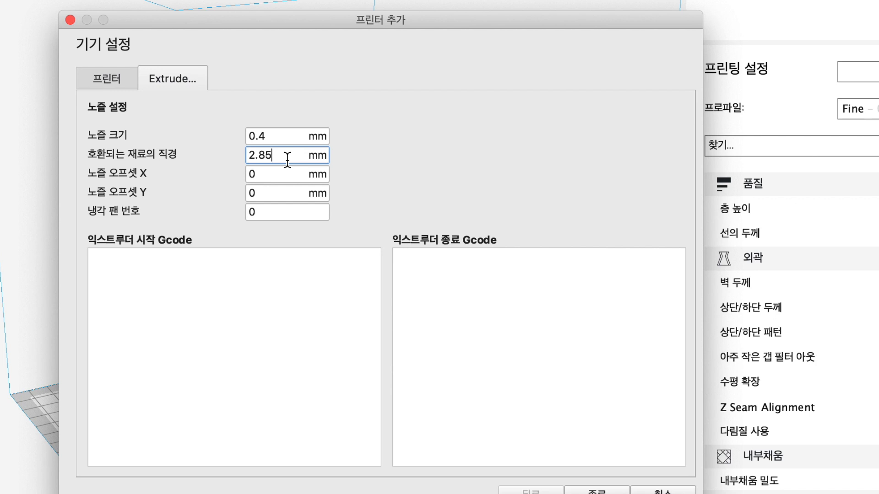
double_click(246, 156)
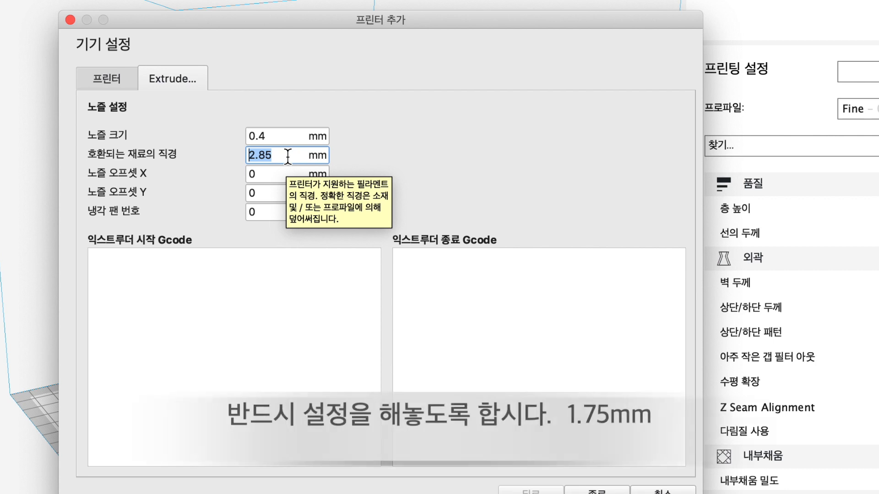
text(1.75)
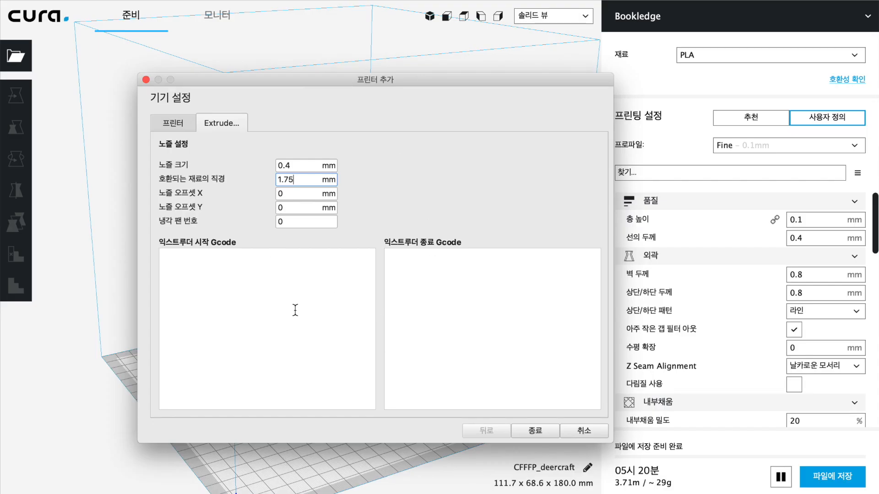
click(534, 430)
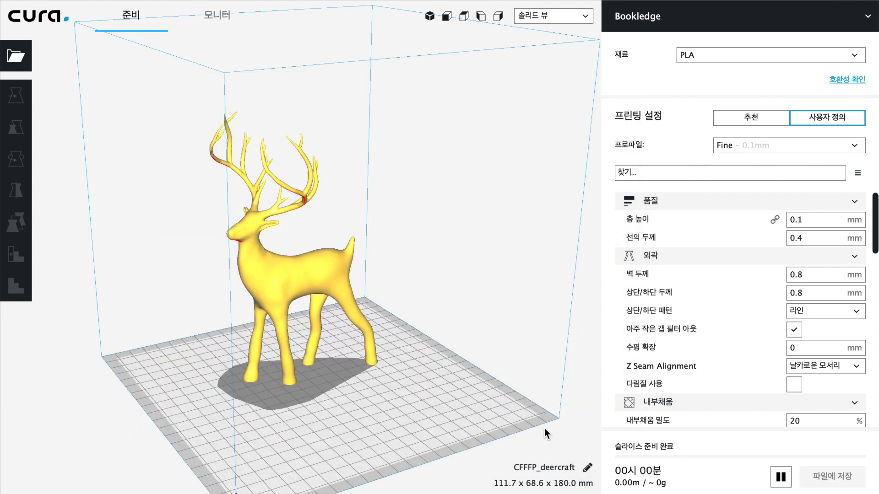
Open the list of configured printers from the active Bookledge printer.
click(835, 21)
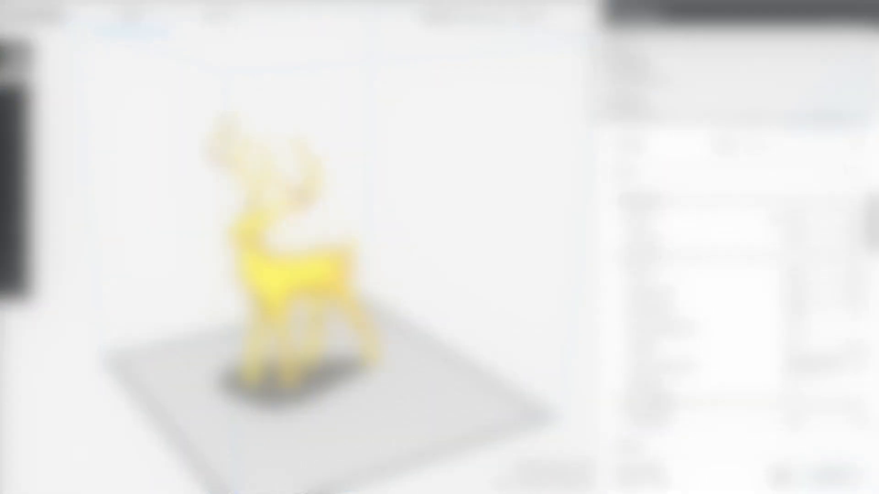